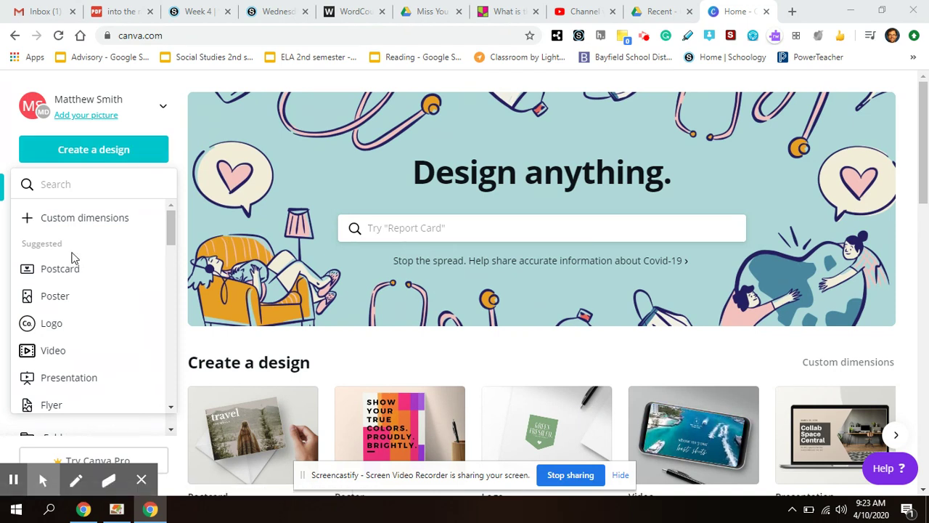
Step: Start a postcard, search templates for 'colorado', and open Yellow Travel Adventure Photo Postcard
left_click(63, 273)
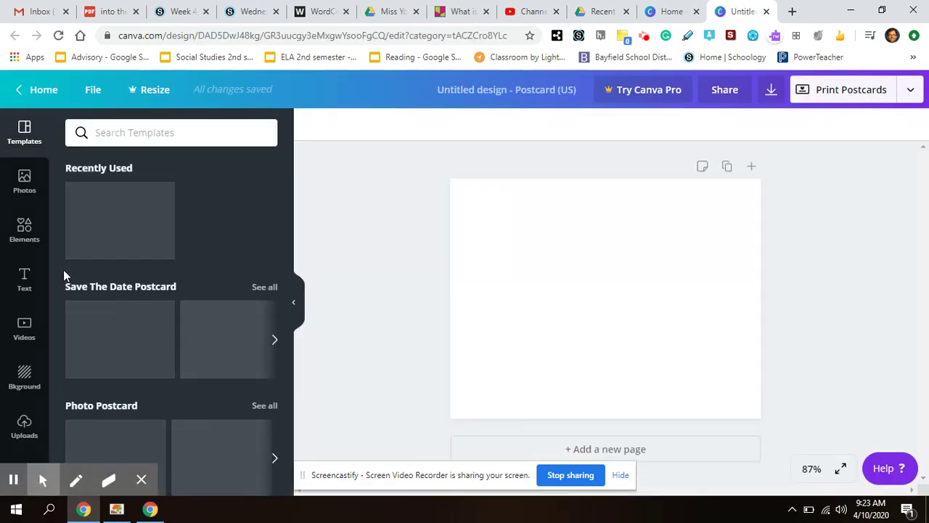
left_click(144, 132)
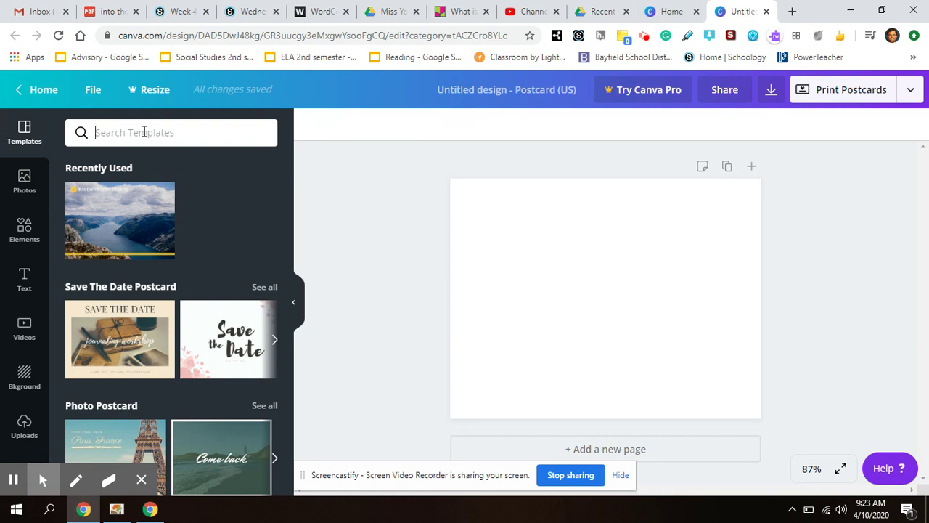
type("colorado")
key("Return")
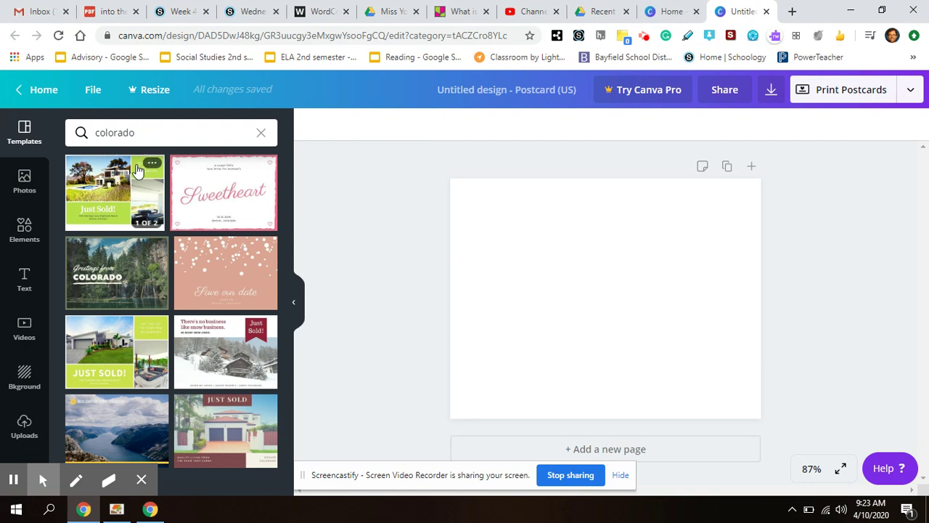
mouse_move(224, 193)
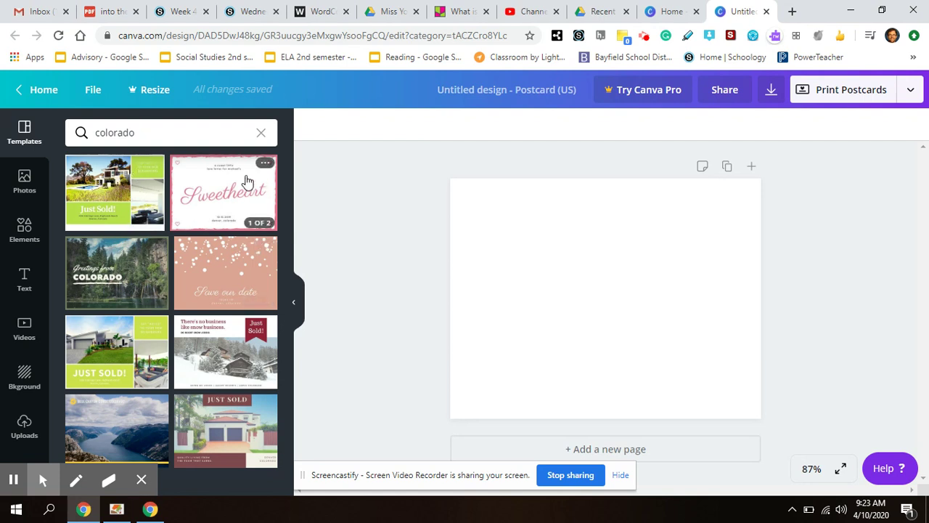
left_click(127, 434)
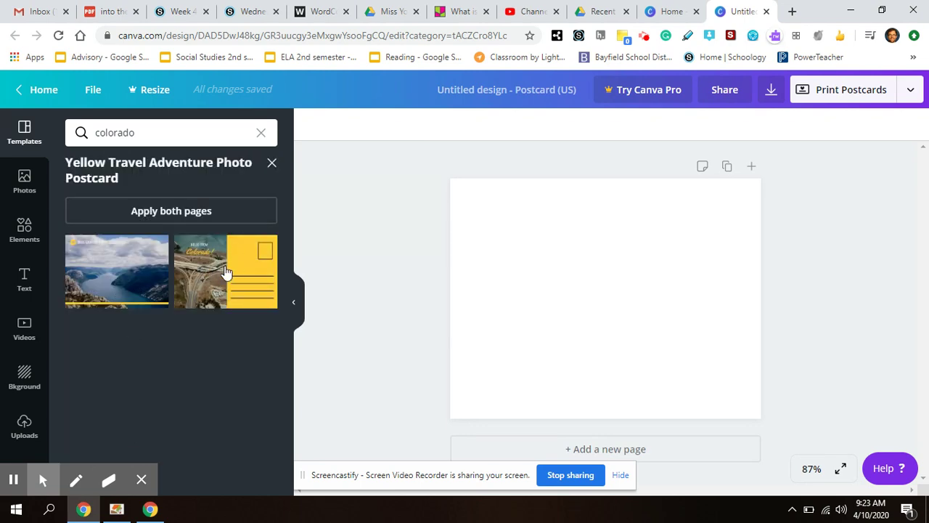
Step: Apply the Blue Canyon Gorge, Colorado photo page as the postcard front
left_click(128, 272)
left_click(501, 245)
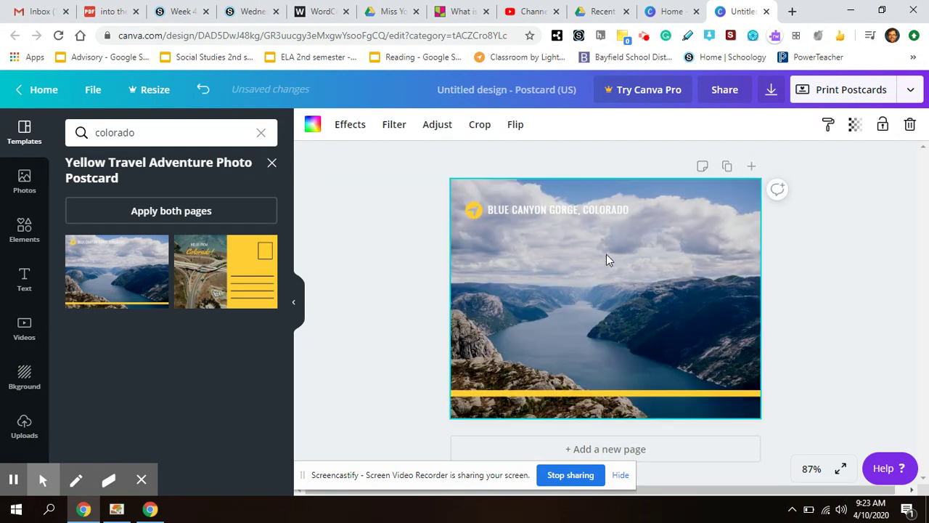
left_click(541, 211)
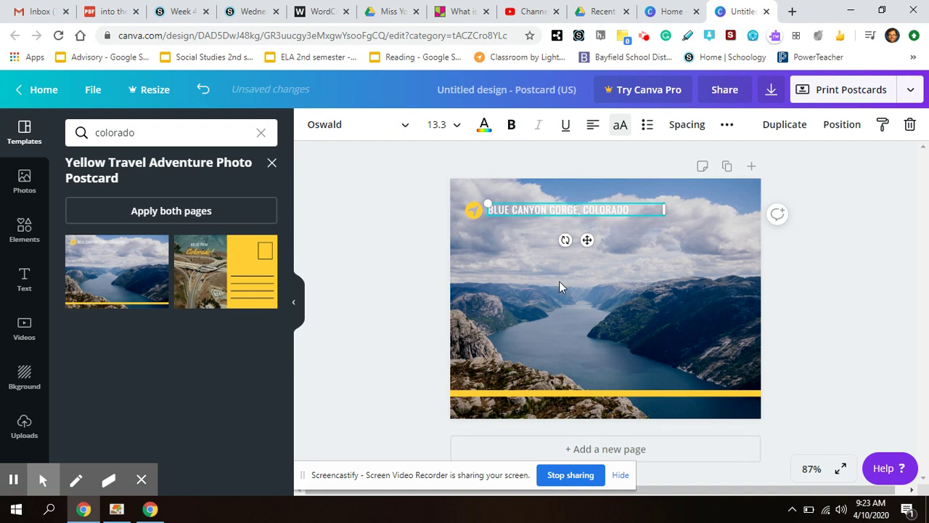
left_click(796, 281)
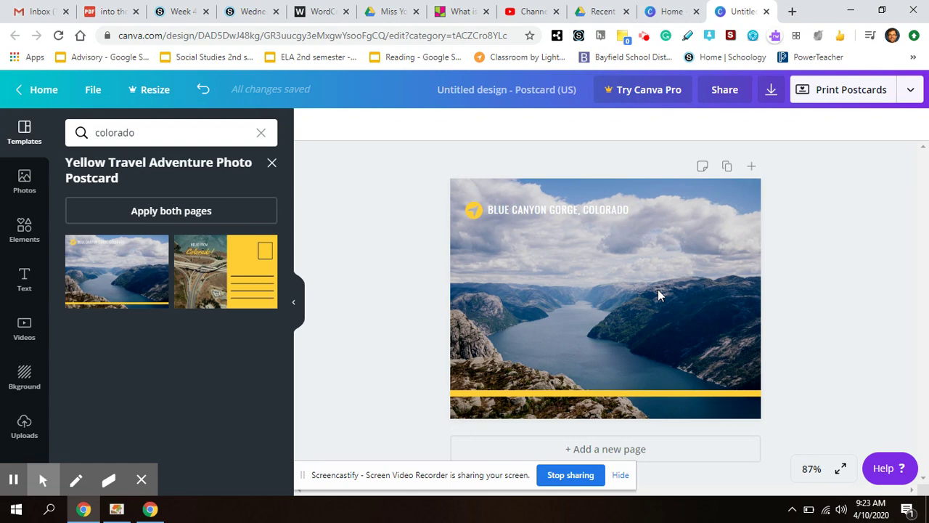
Step: Add a second page and delete its photo so it is blank
left_click(601, 446)
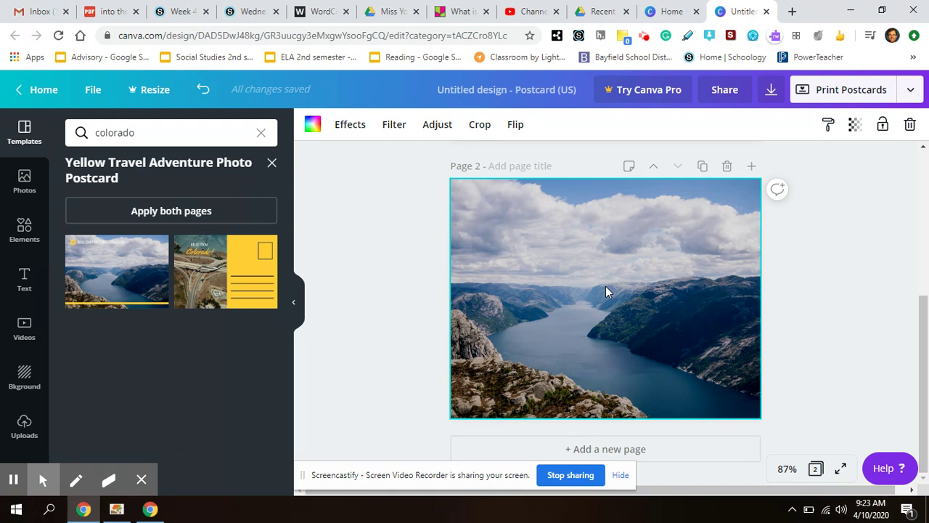
key("Delete")
left_click(536, 258)
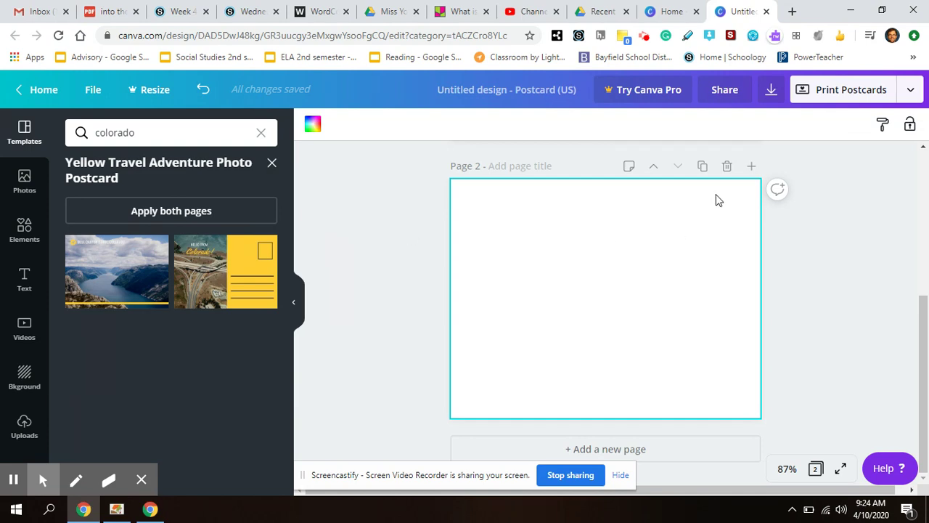
Step: Reorder the pages so the blank page sits after the canyon photo page
left_click(653, 167)
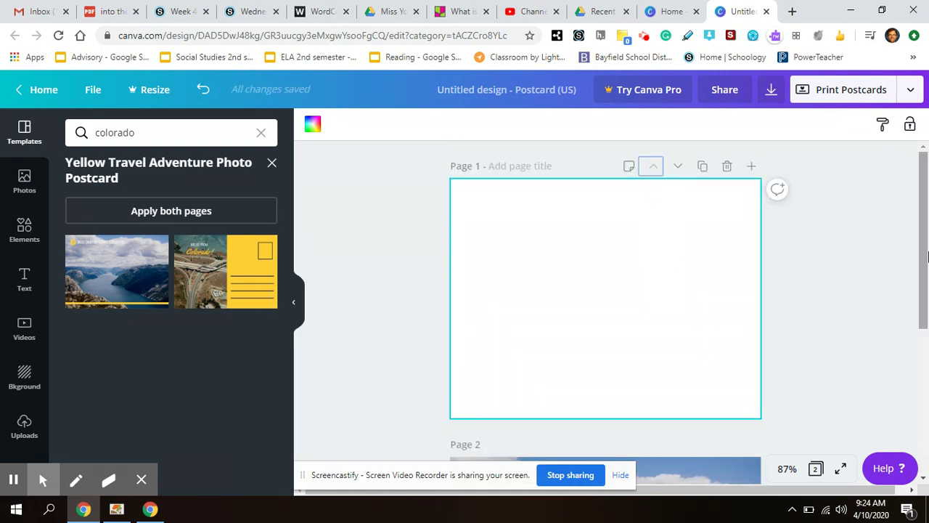
mouse_move(924, 250)
left_mouse_down()
mouse_move(926, 378)
mouse_move(919, 250)
left_mouse_up()
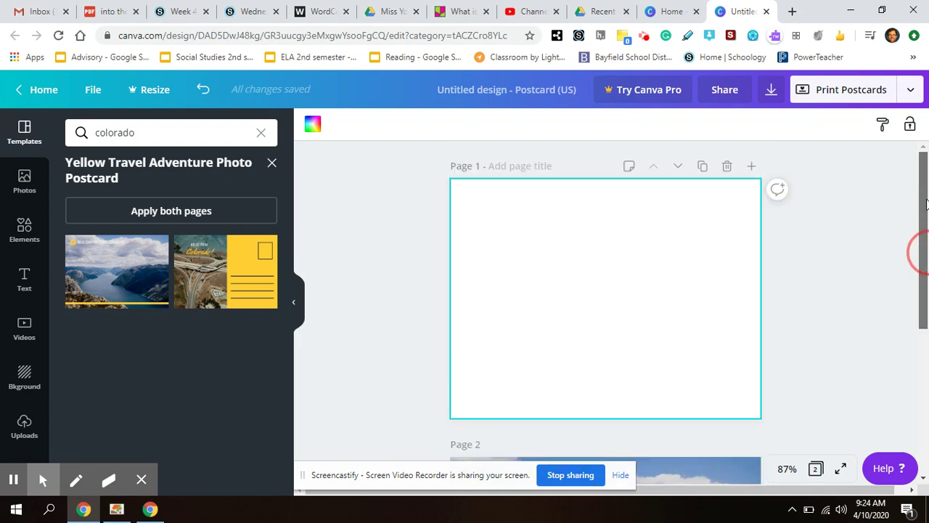
left_click(679, 170)
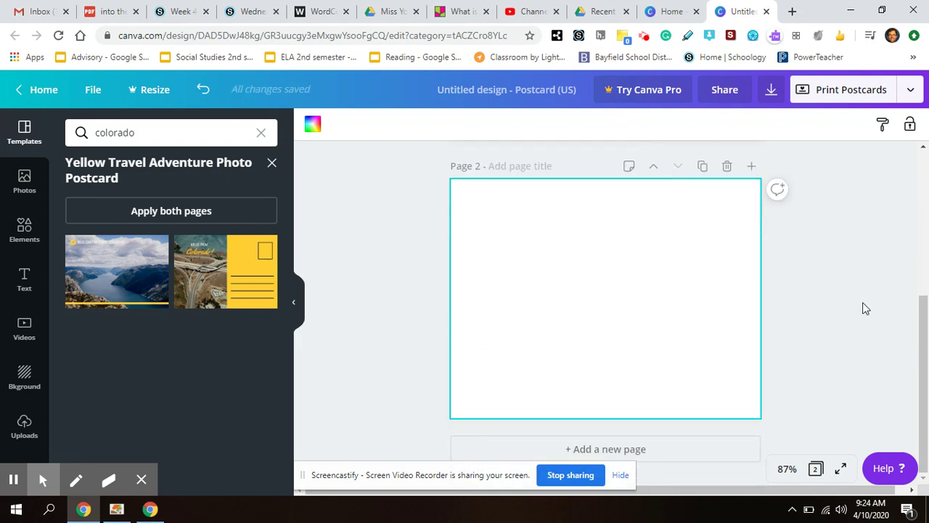
left_click_drag(927, 316, 920, 342)
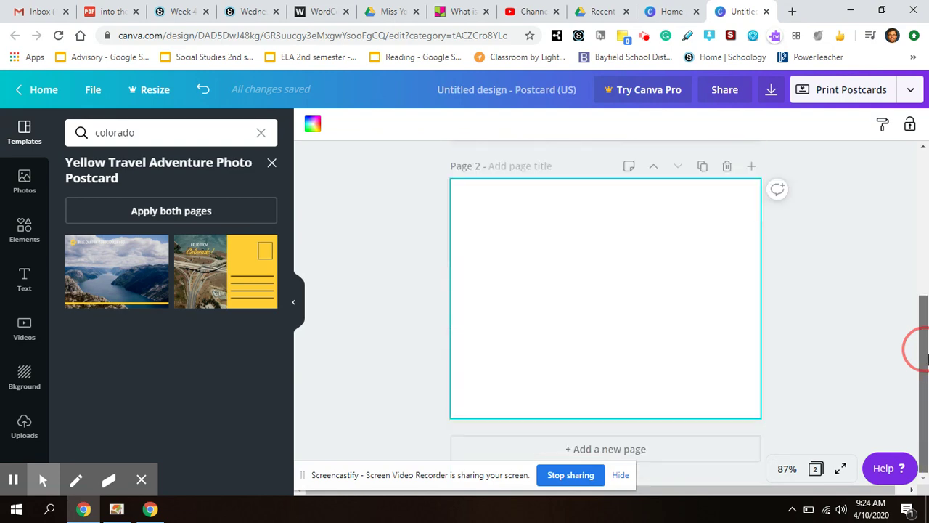
left_click(19, 280)
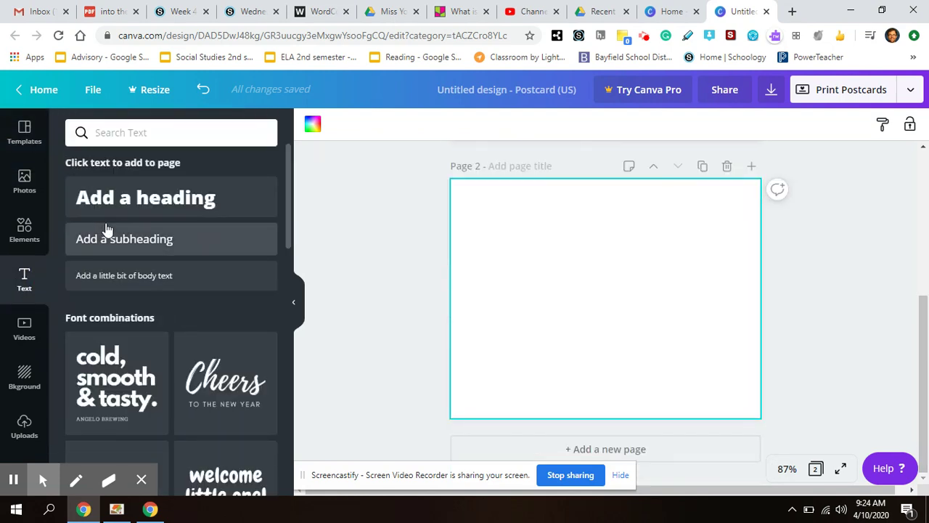
Step: Add a body text box at the back page's top-left reading 'Dear Mom and Dad,' plus blank lines
left_click(132, 282)
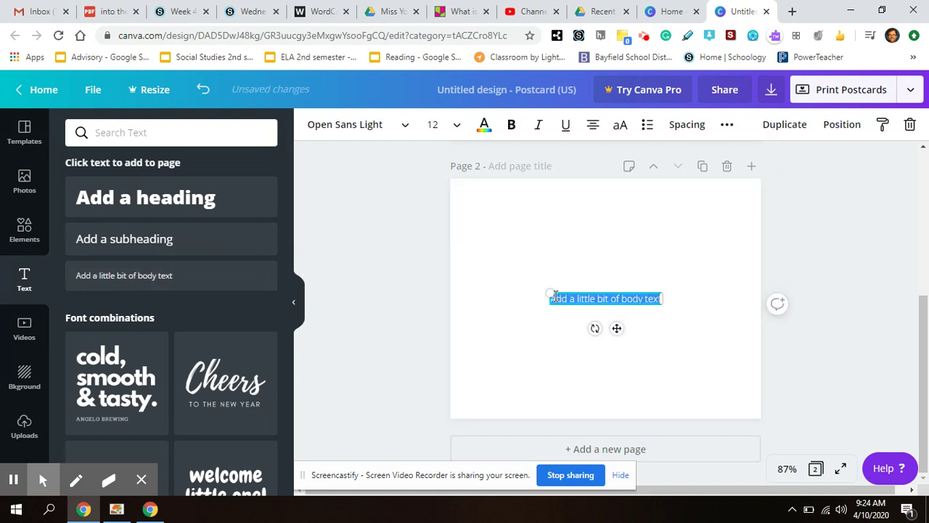
mouse_move(550, 293)
left_mouse_down()
mouse_move(501, 231)
mouse_move(519, 265)
left_mouse_up()
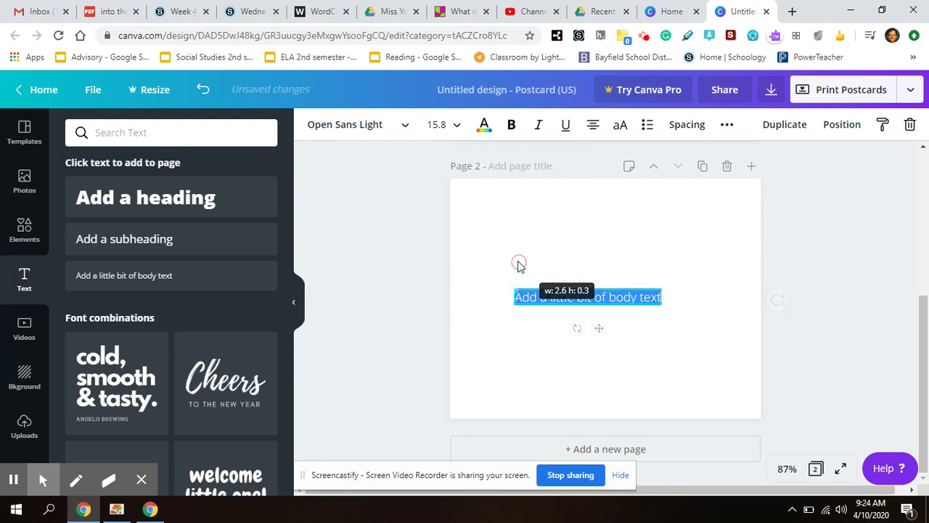
left_click(587, 297)
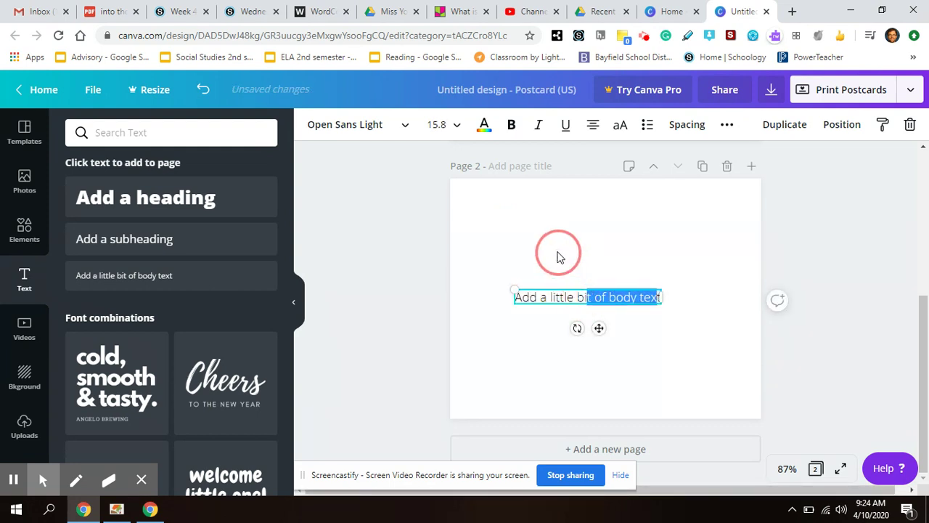
double_click(541, 297)
left_click_drag(600, 328, 544, 233)
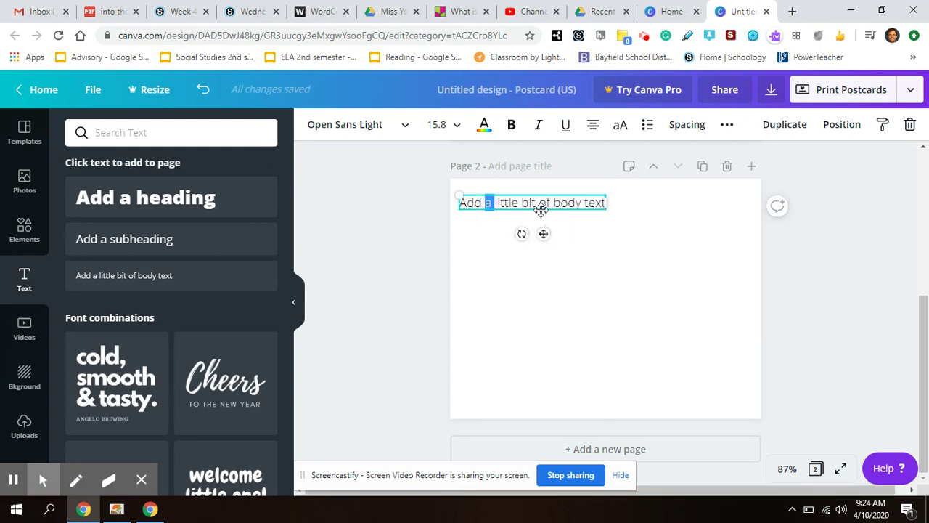
triple_click(539, 207)
type("De")
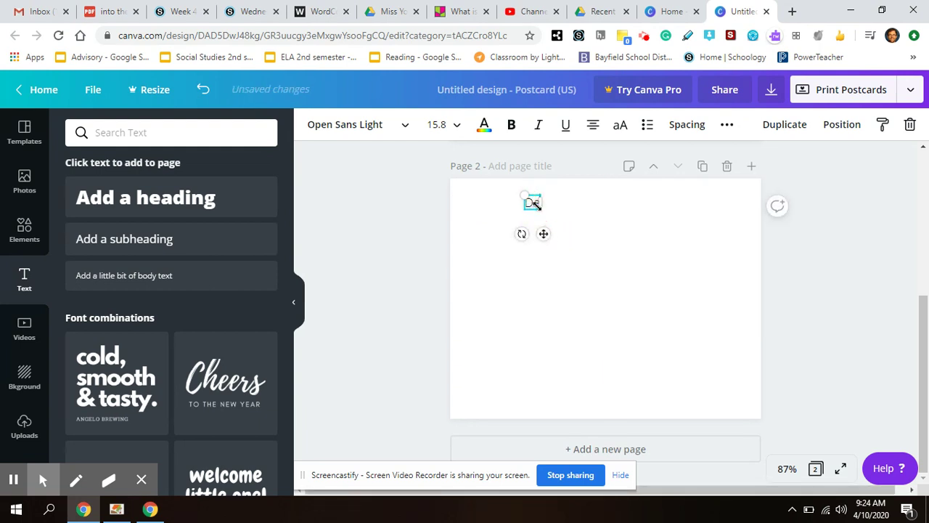
type("ar Mom a")
type("nd Dad")
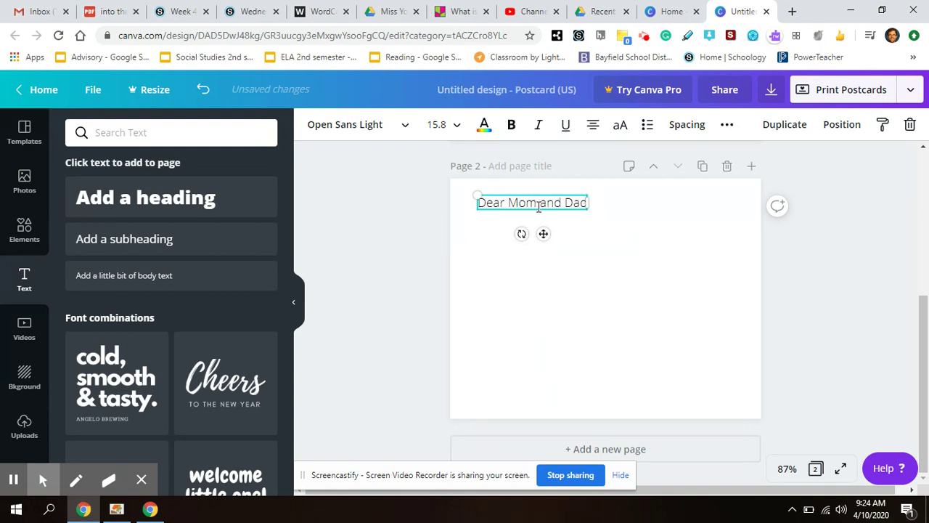
type(",")
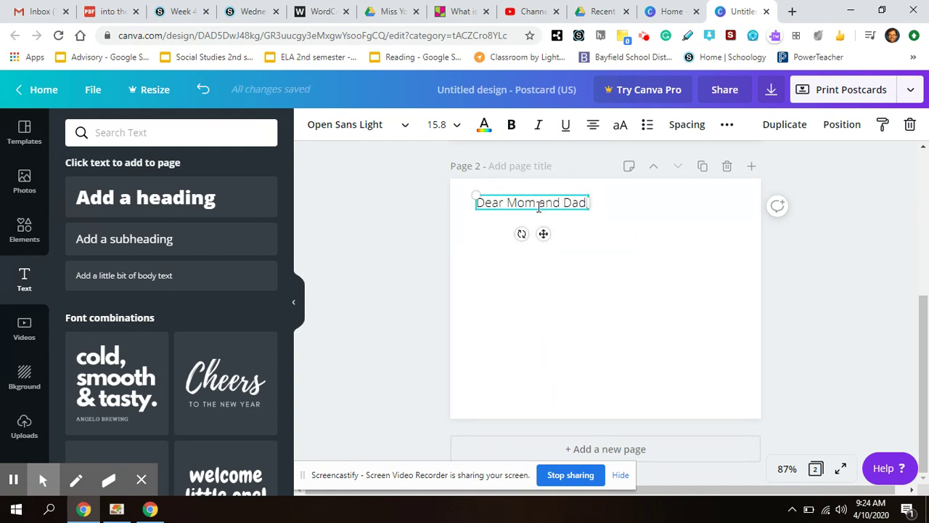
key("Return")
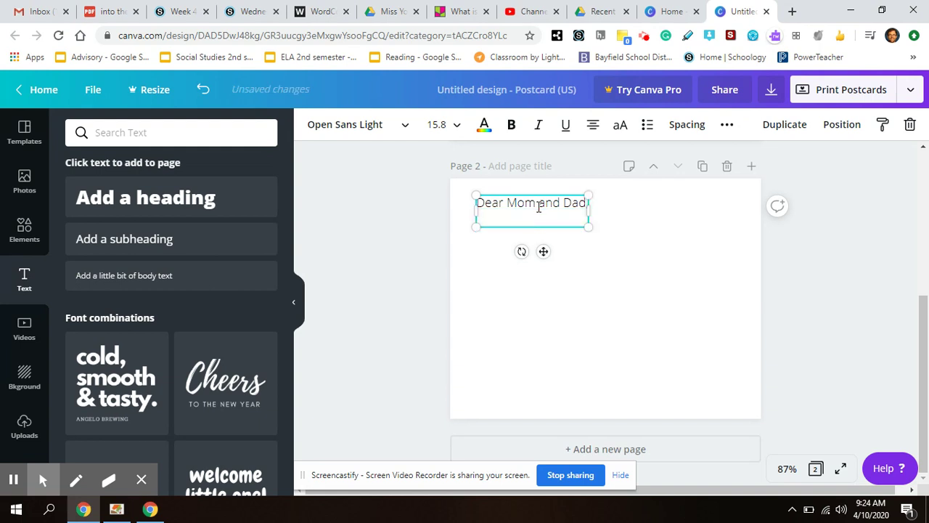
key("Return")
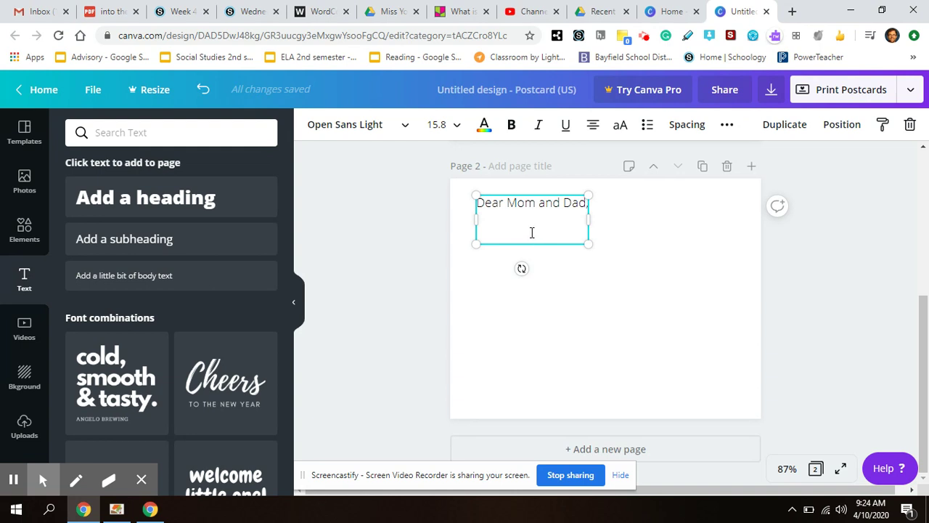
Step: Left-align the greeting and widen its text box across the page
left_click(591, 130)
left_click_drag(588, 218, 734, 216)
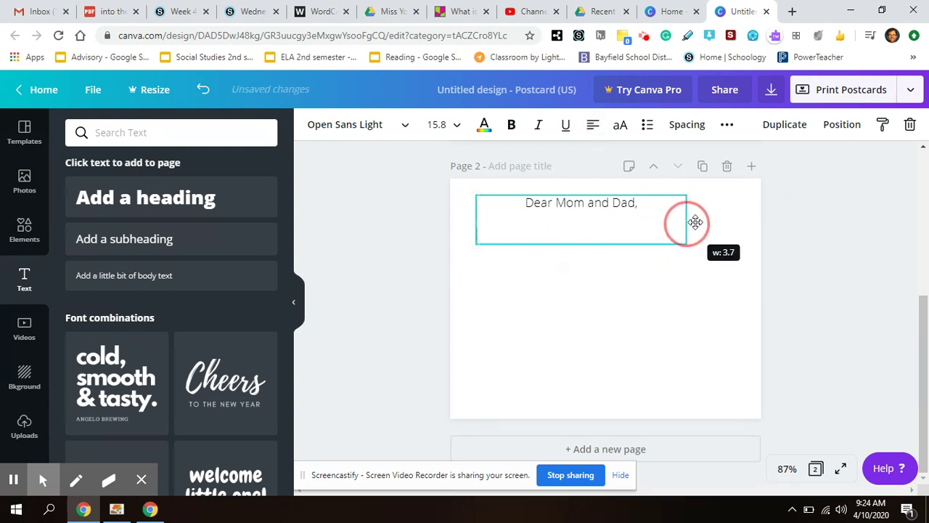
left_click_drag(735, 217, 745, 216)
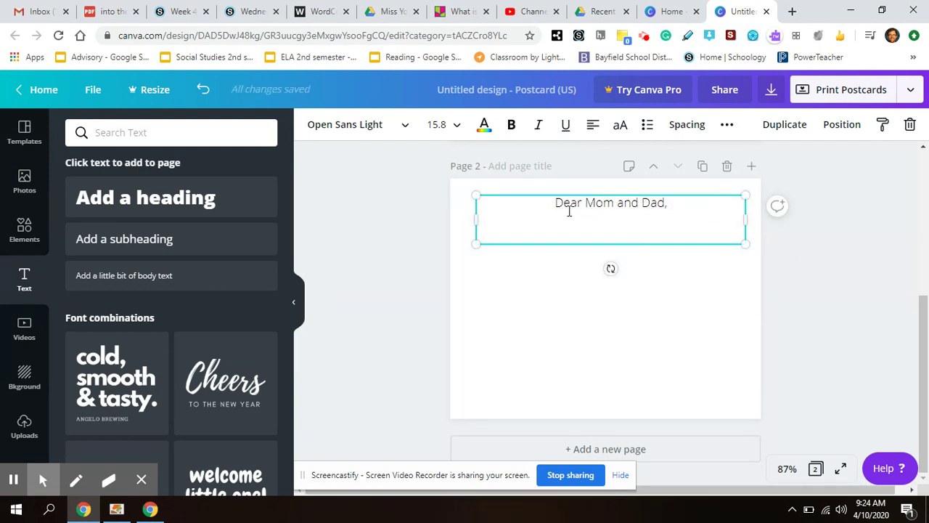
left_click(557, 207)
left_click(592, 125)
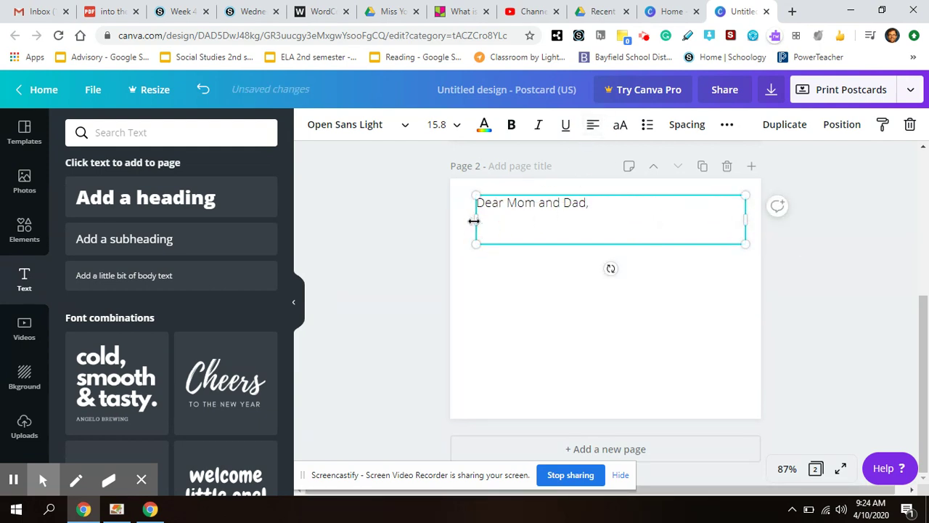
left_click_drag(475, 219, 457, 219)
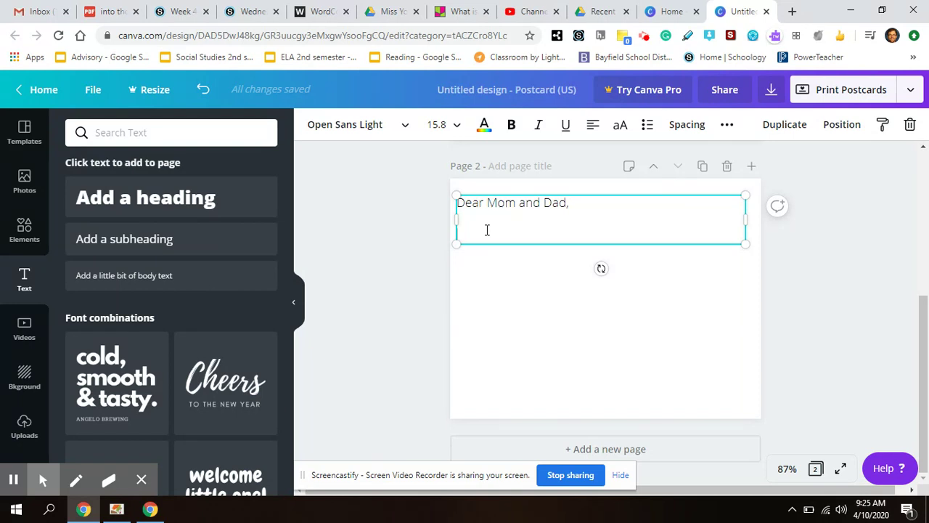
Step: Write 'You are never going to believe what happened!!!', then close with 'Your son,' and 'Wyatt'
type("You are nev")
type("er going to b")
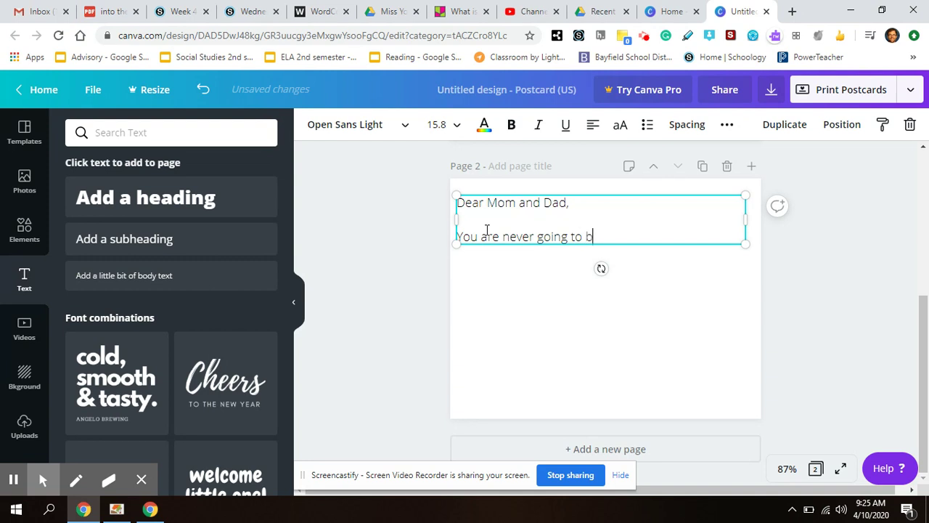
type("elieve what happe")
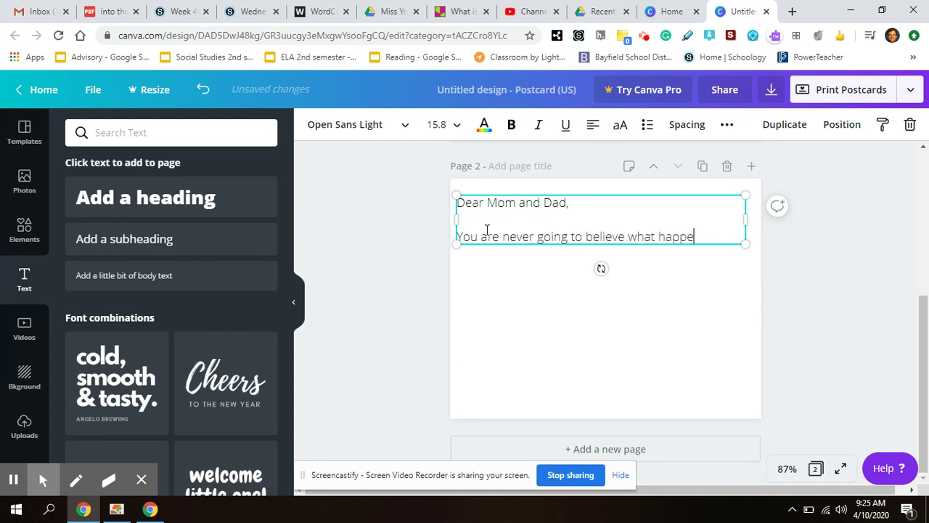
type("ned!!!")
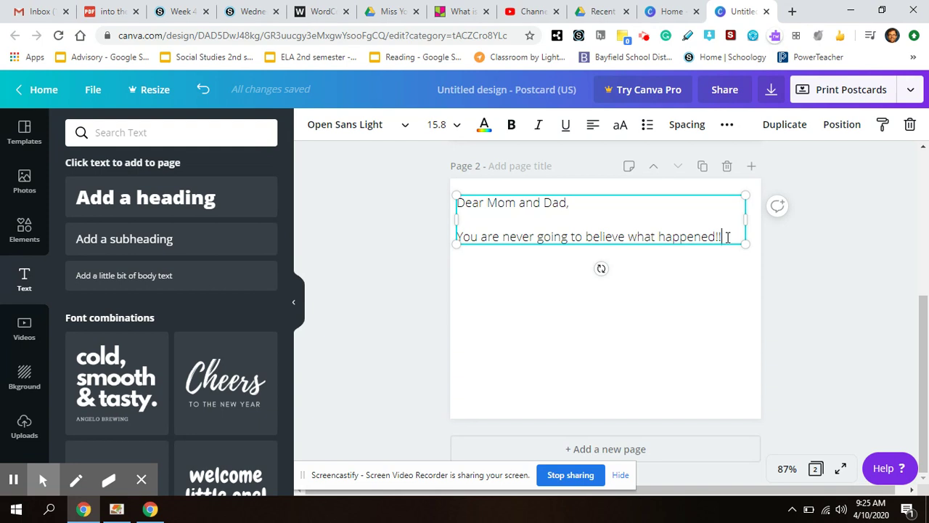
key("Return")
key("Return")
key("Return")
key("Return")
key("Return")
key("Return")
key("Return")
key("Return")
type("Your son,")
key("Return")
type("Wyatt")
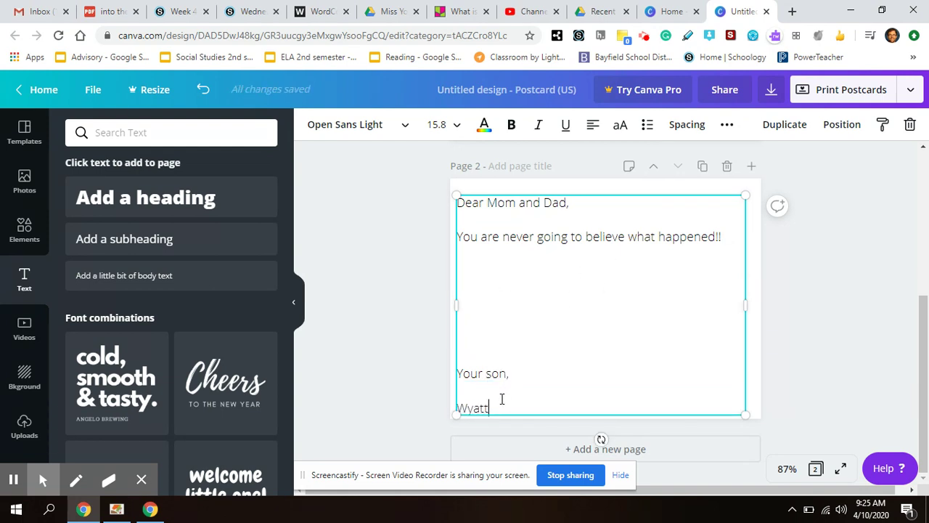
Step: Select the entire note, from greeting to signature, and apply the Adigiana Toybox font
left_click_drag(496, 407, 463, 213)
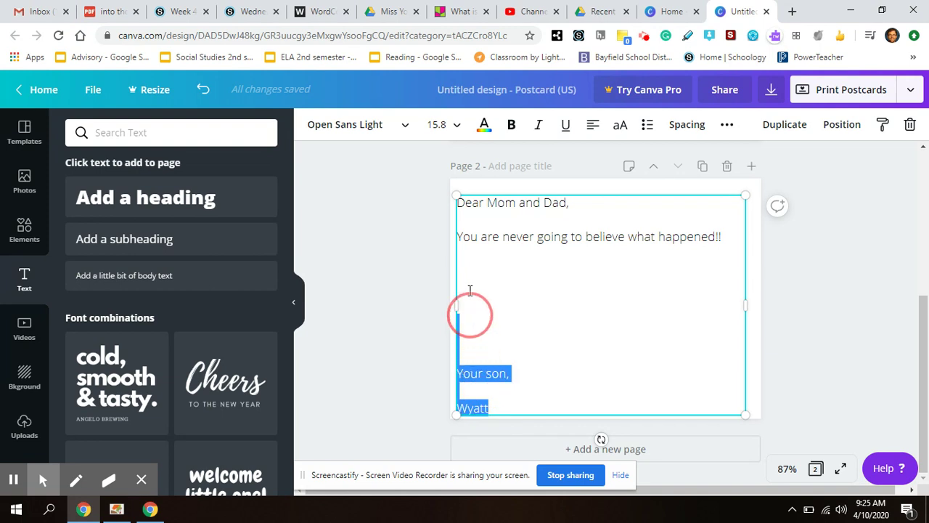
mouse_move(463, 214)
left_mouse_down()
mouse_move(473, 208)
mouse_move(479, 401)
left_mouse_up()
left_click(458, 203)
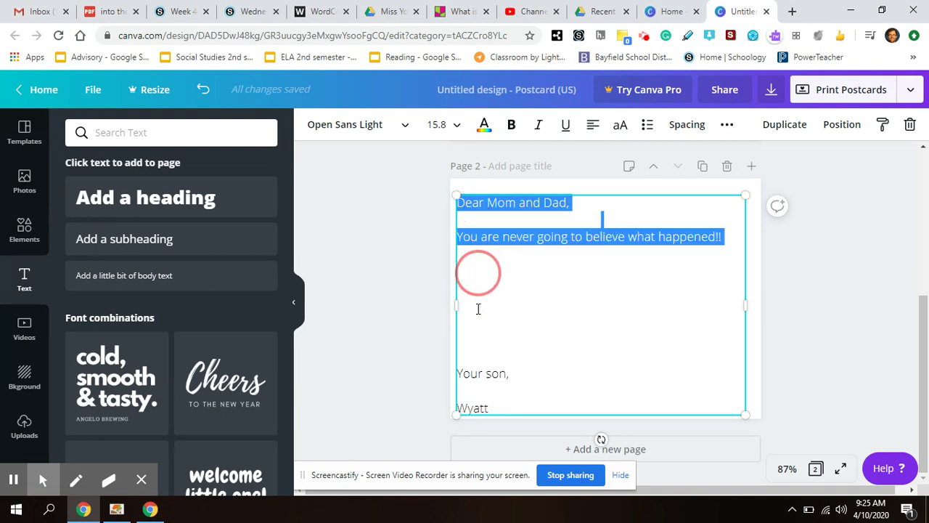
left_click_drag(479, 400, 491, 409)
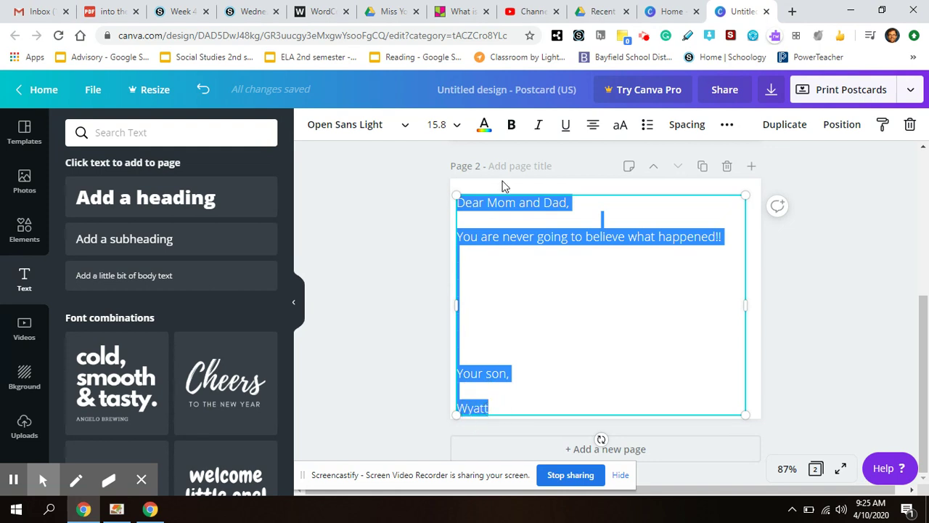
left_click(370, 125)
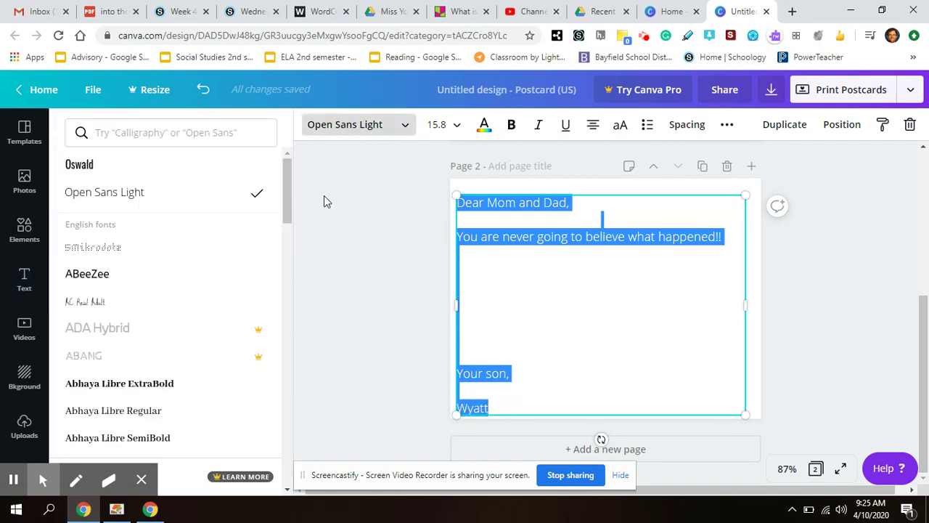
left_click_drag(289, 208, 278, 314)
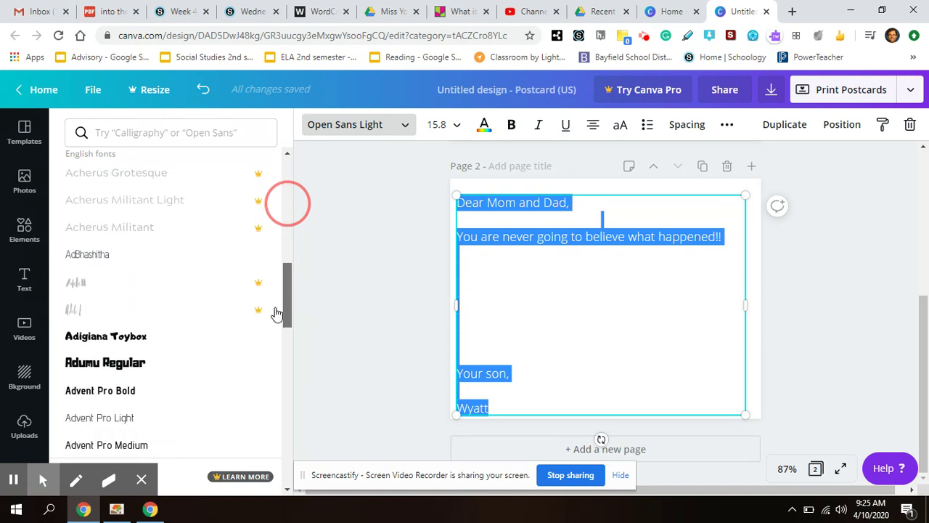
left_click(183, 335)
left_click(529, 310)
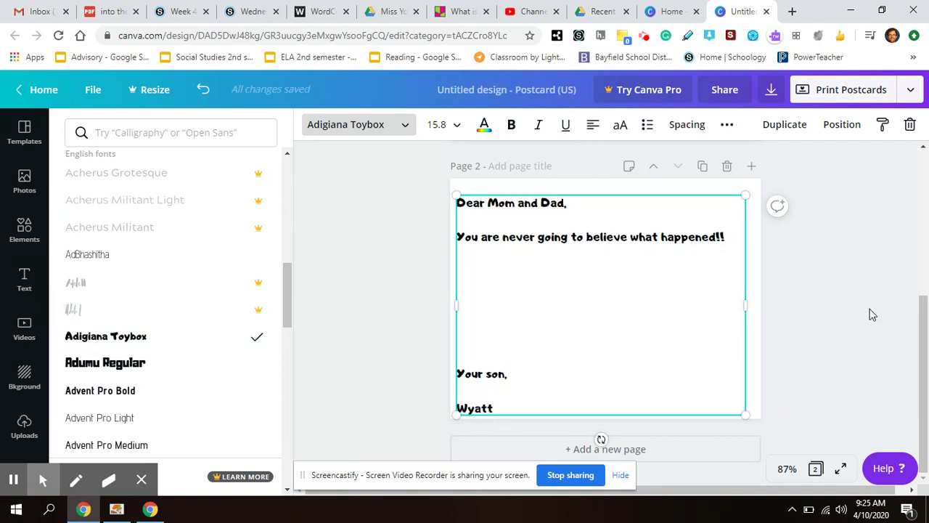
key("Escape")
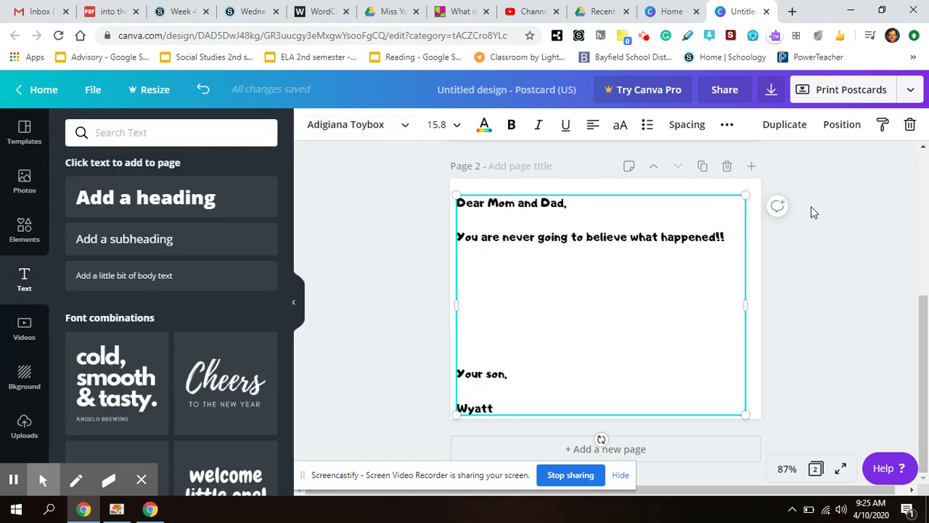
Step: Download the postcard as a free watermarked draft PDF and open the file
left_click(916, 95)
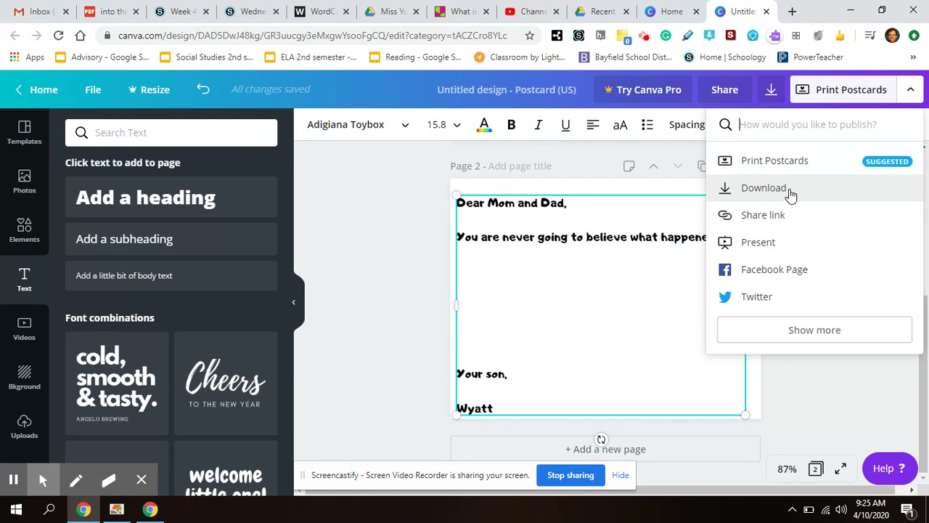
left_click(791, 195)
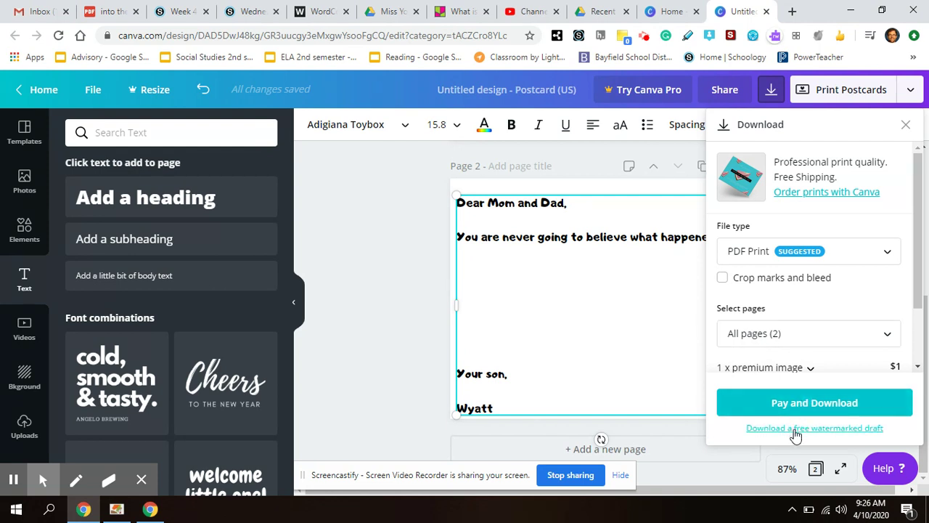
left_click(795, 429)
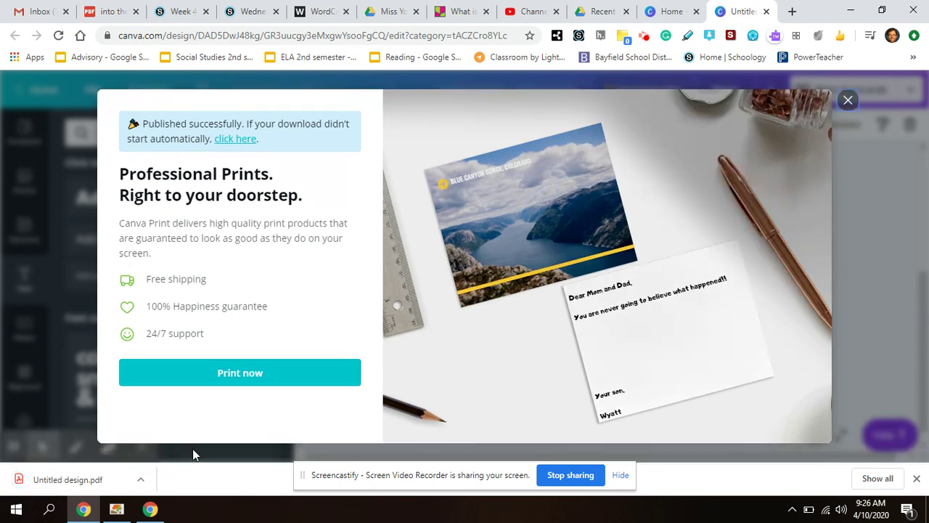
left_click(139, 482)
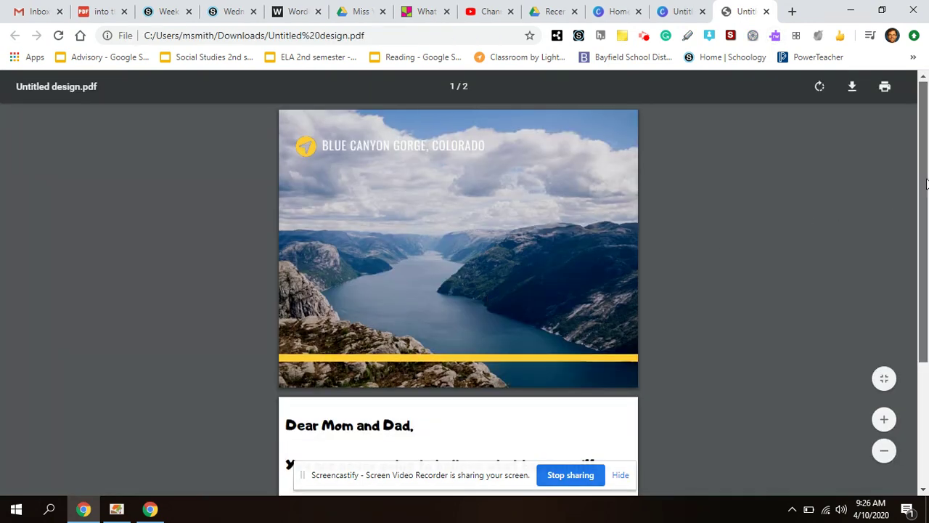
Step: Scroll through both PDF pages to check the canyon front and note back, returning to page one
left_click_drag(925, 153, 925, 317)
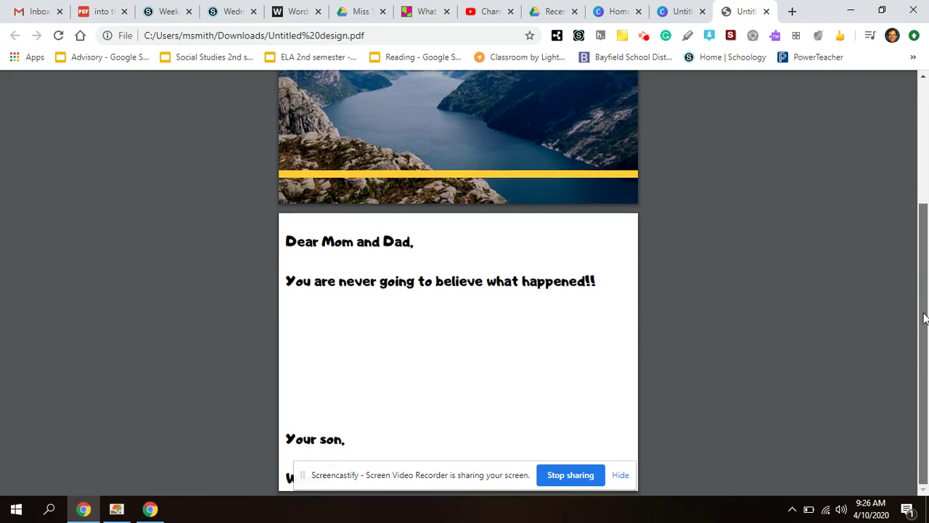
left_click_drag(924, 290, 923, 185)
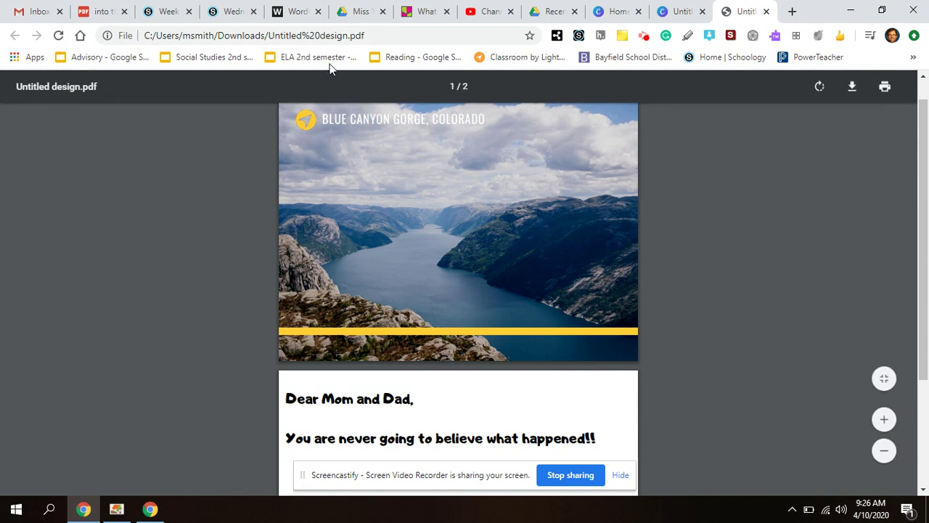
mouse_move(655, 275)
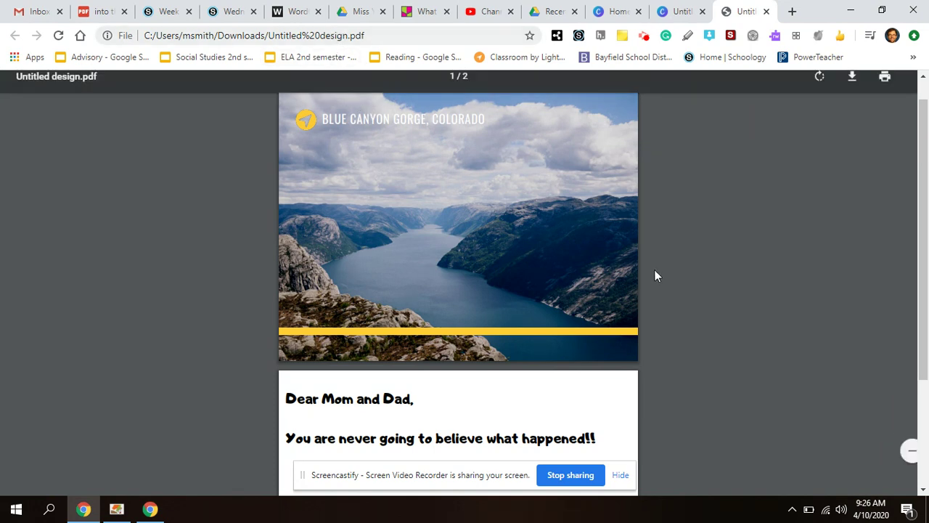
scroll(926, 173, "up", 1)
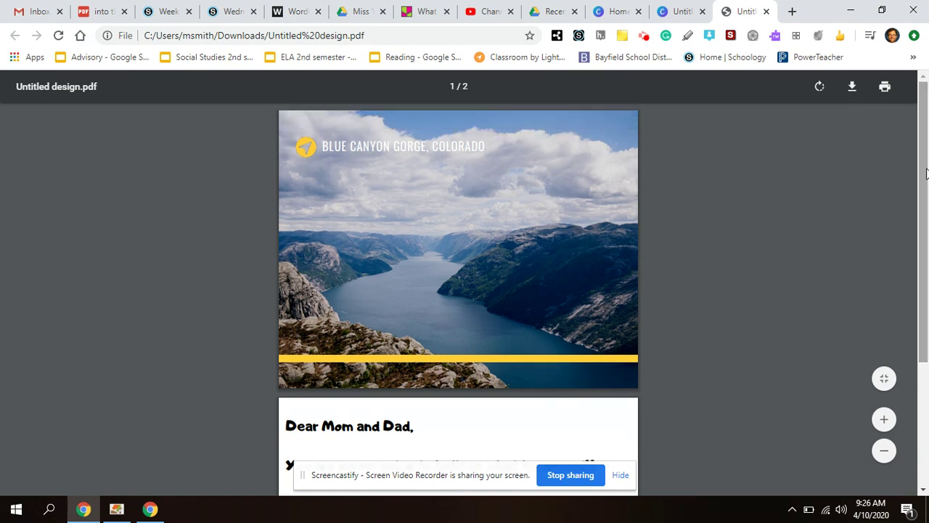